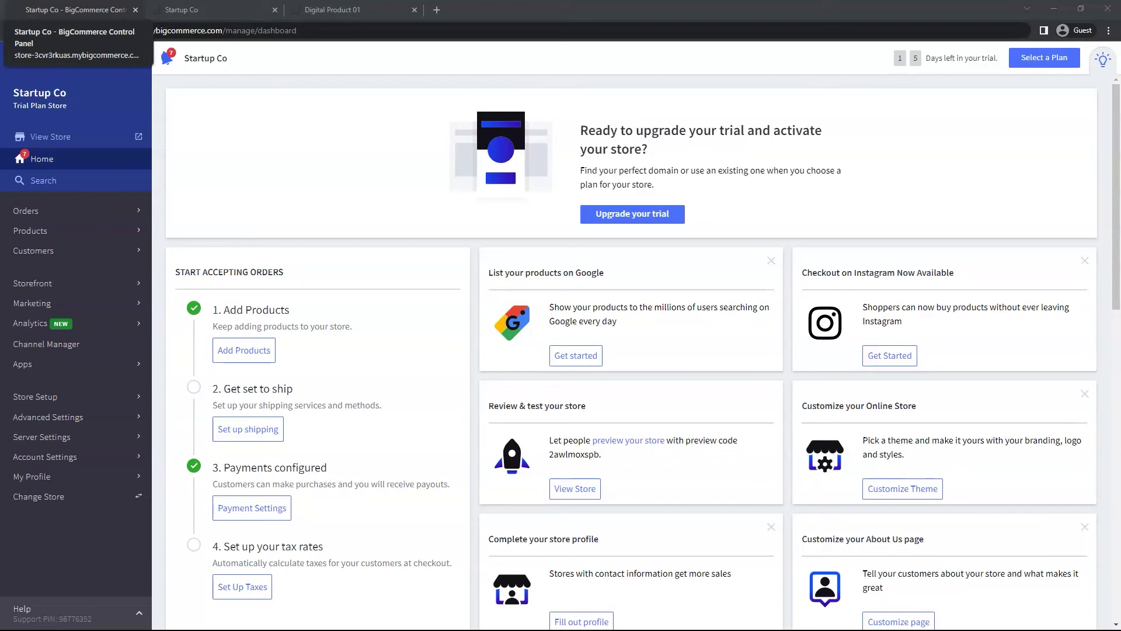
Open the Payments page under Store Setup to see the USD payment methods
left_click(41, 399)
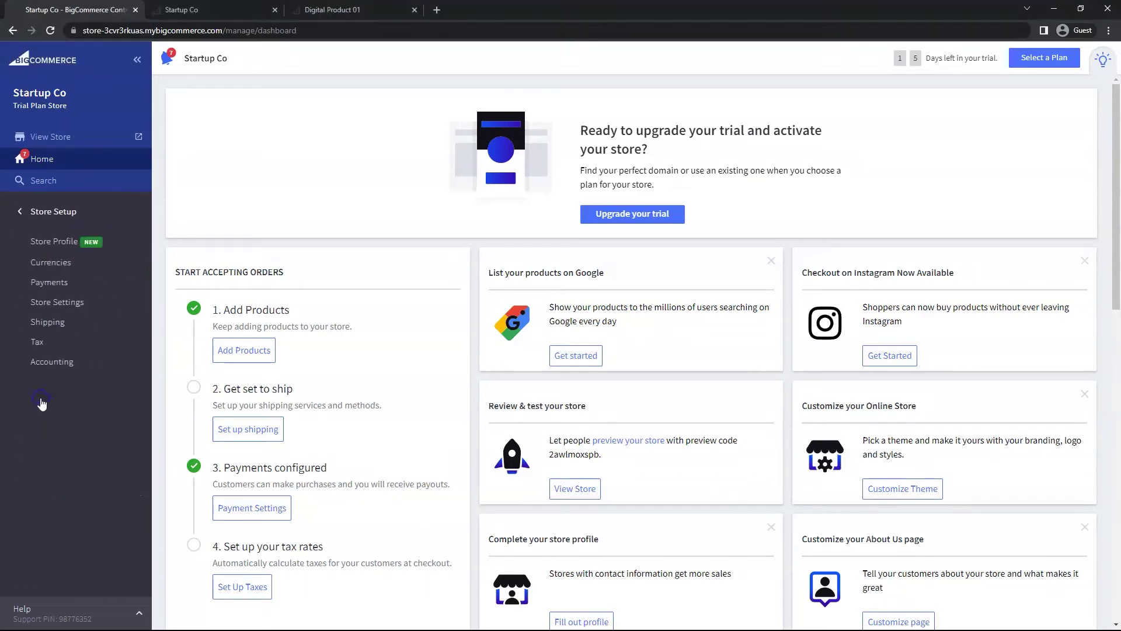
left_click(49, 287)
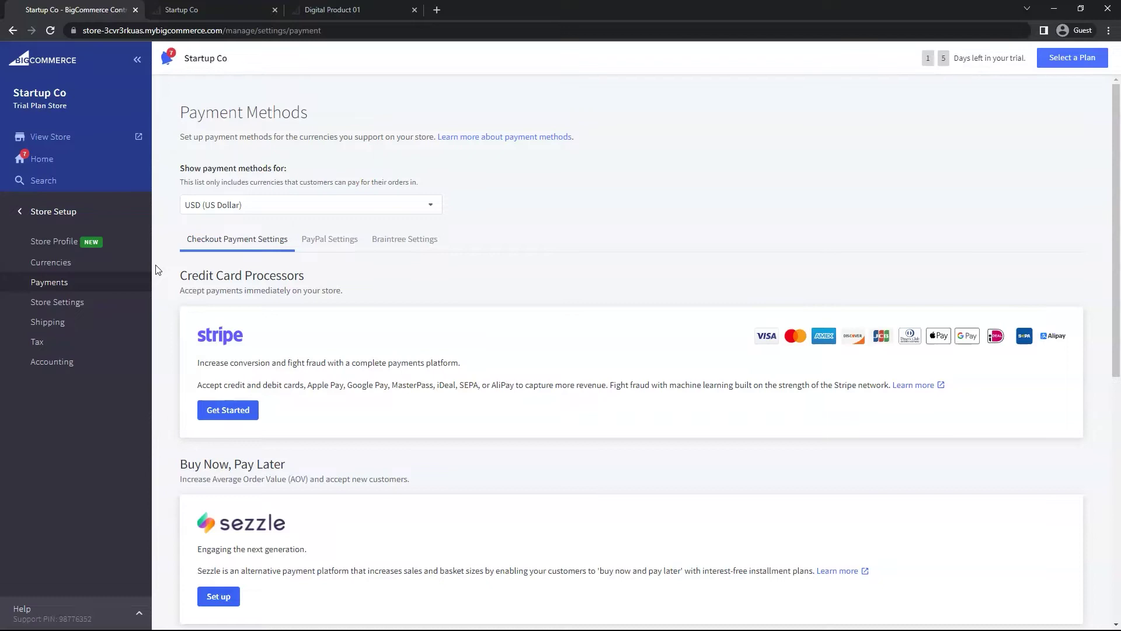
Enable Pay Later Messaging in the Pay Later section of the PayPal settings
left_click(339, 248)
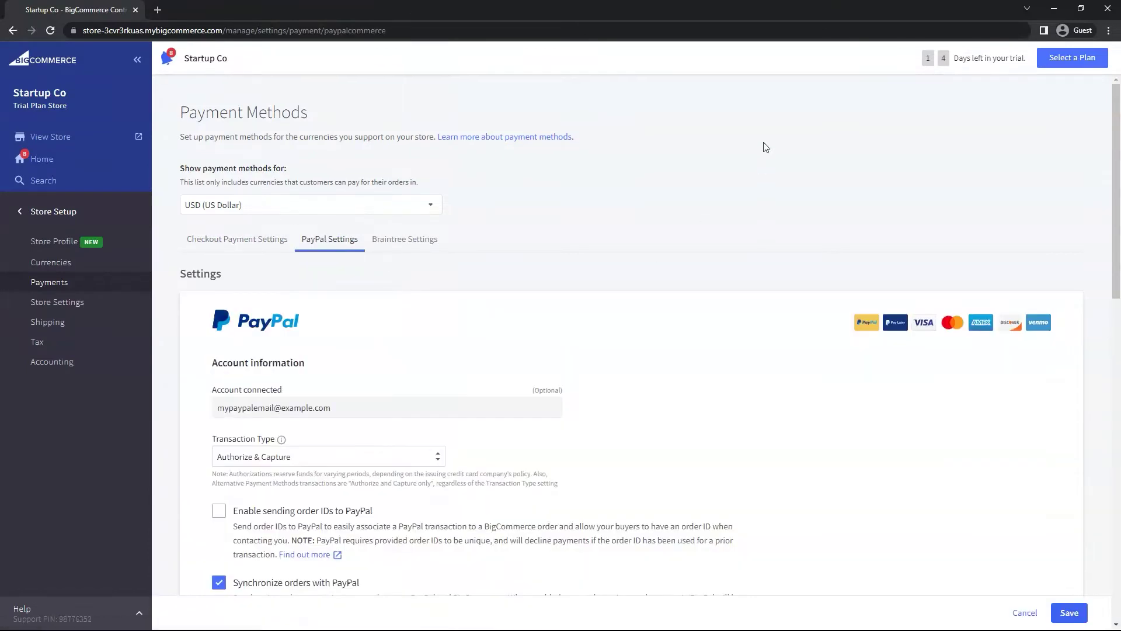
scroll(695, 199, "down", 6)
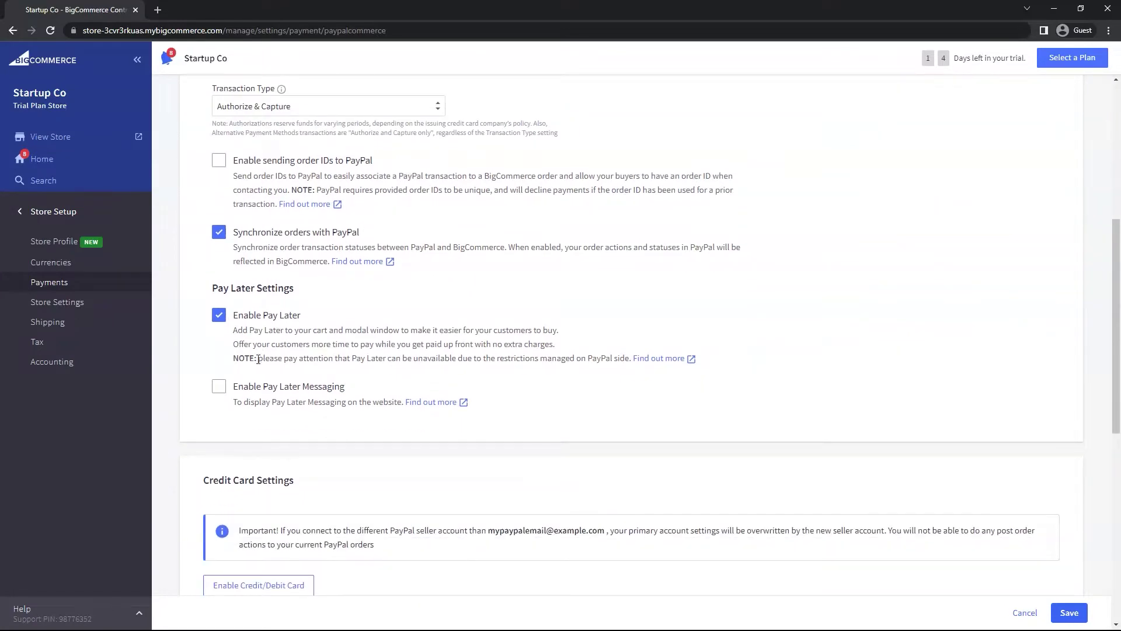
left_click(219, 390)
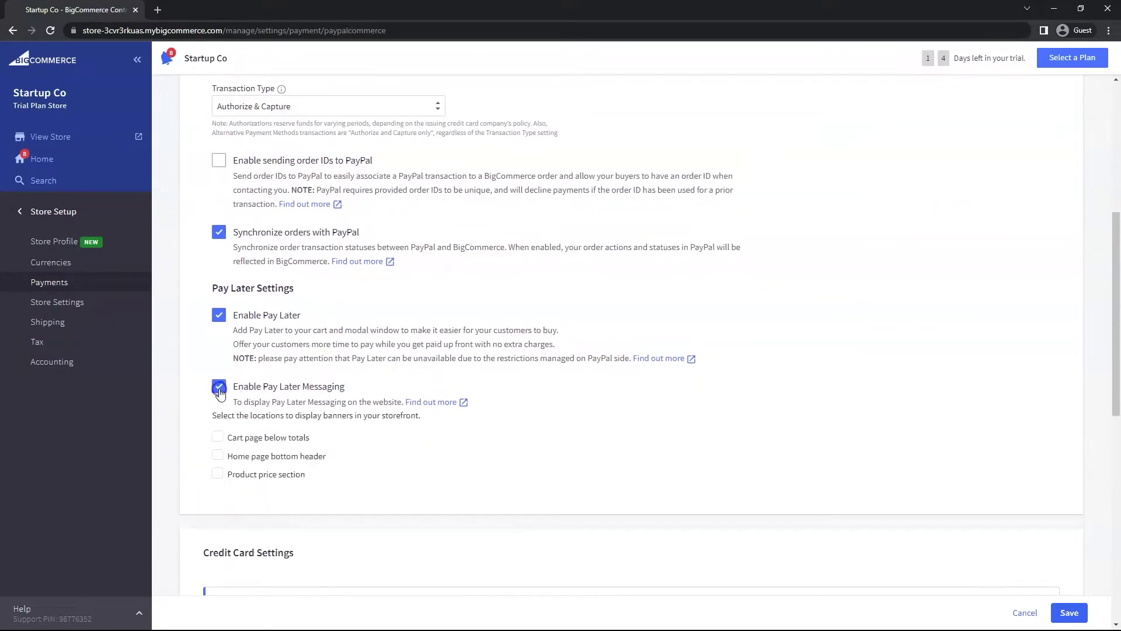
scroll(193, 353, "down", 2)
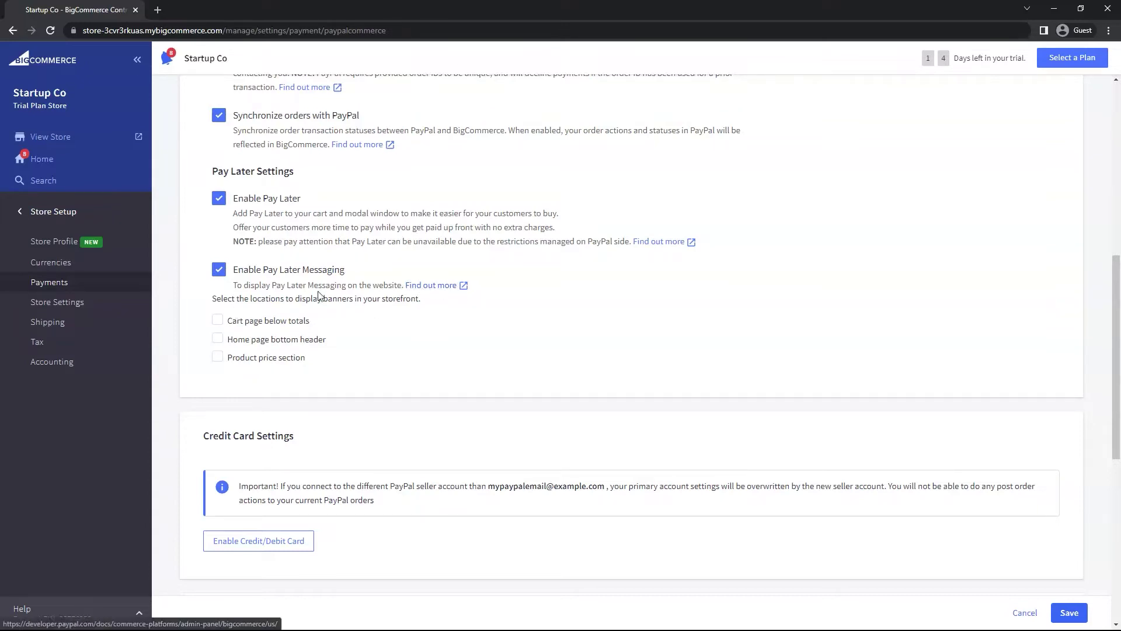
Show PayPal banners below cart totals, under the home page header and in product price, then save
left_click(218, 321)
left_click(218, 338)
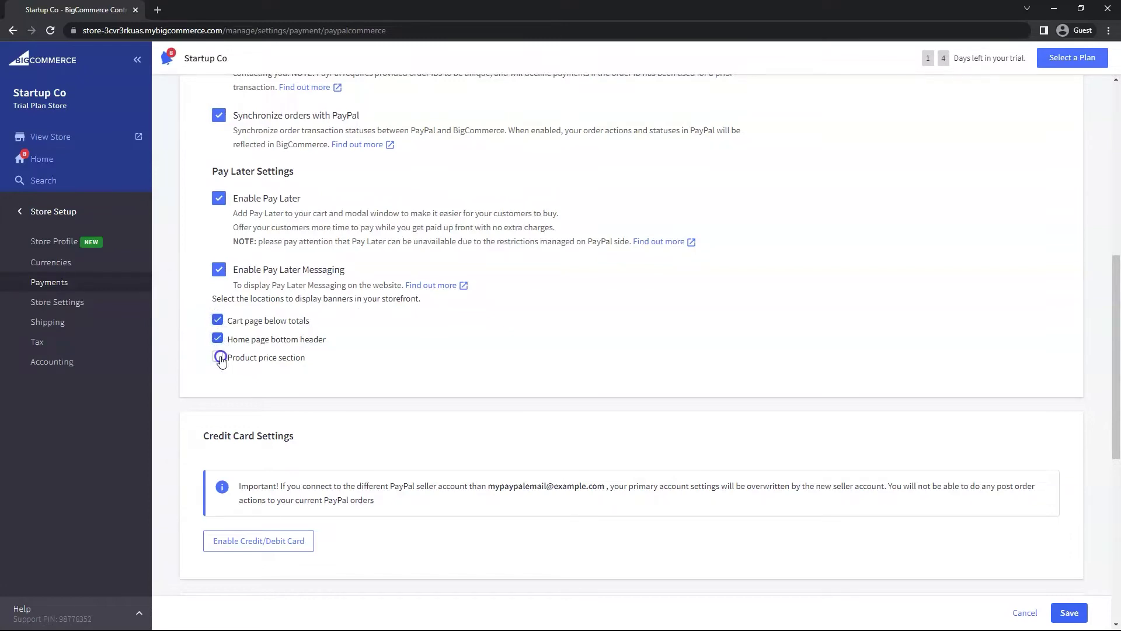
left_click(218, 357)
scroll(188, 376, "down", 1)
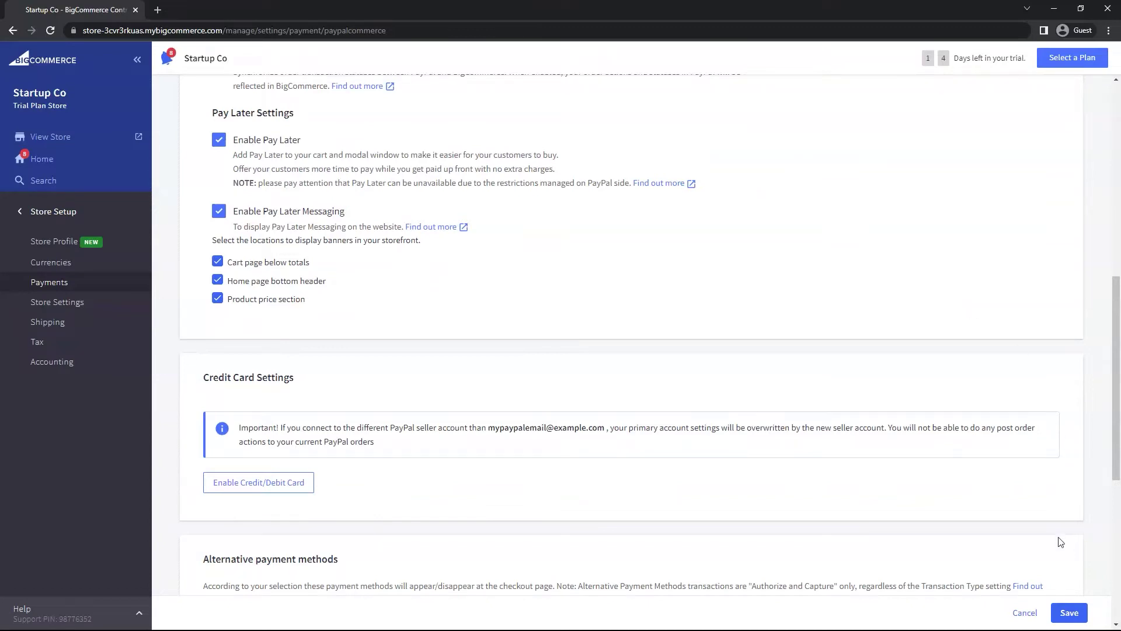
left_click(1067, 615)
scroll(698, 204, "down", 2)
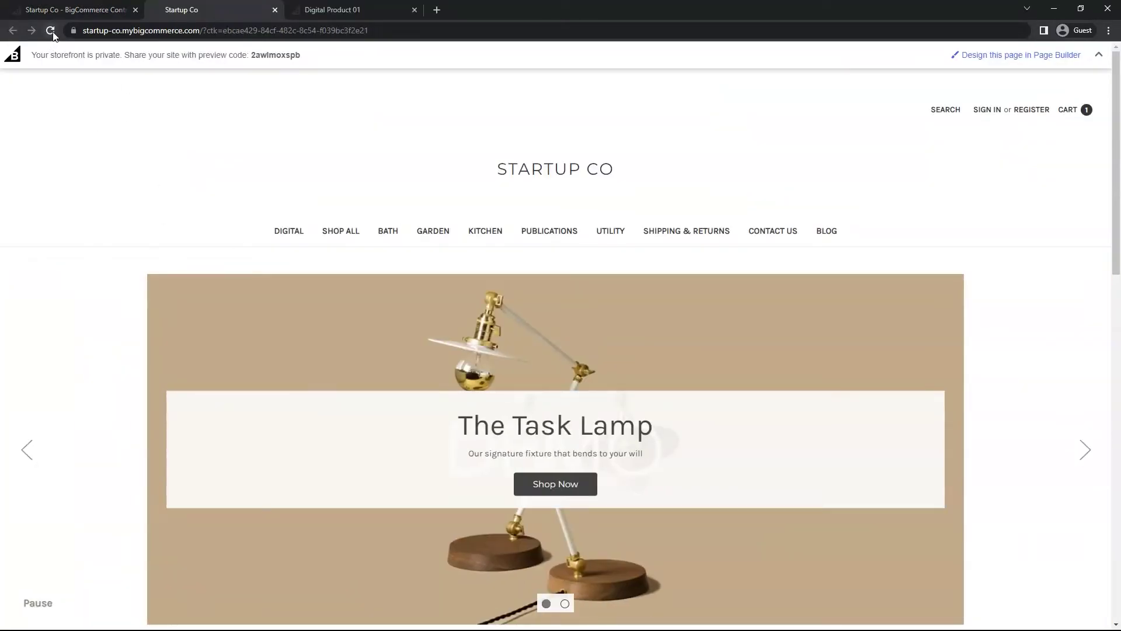
Reload the storefront home page, then open and close the new Pay in 4 banner's details
left_click(52, 32)
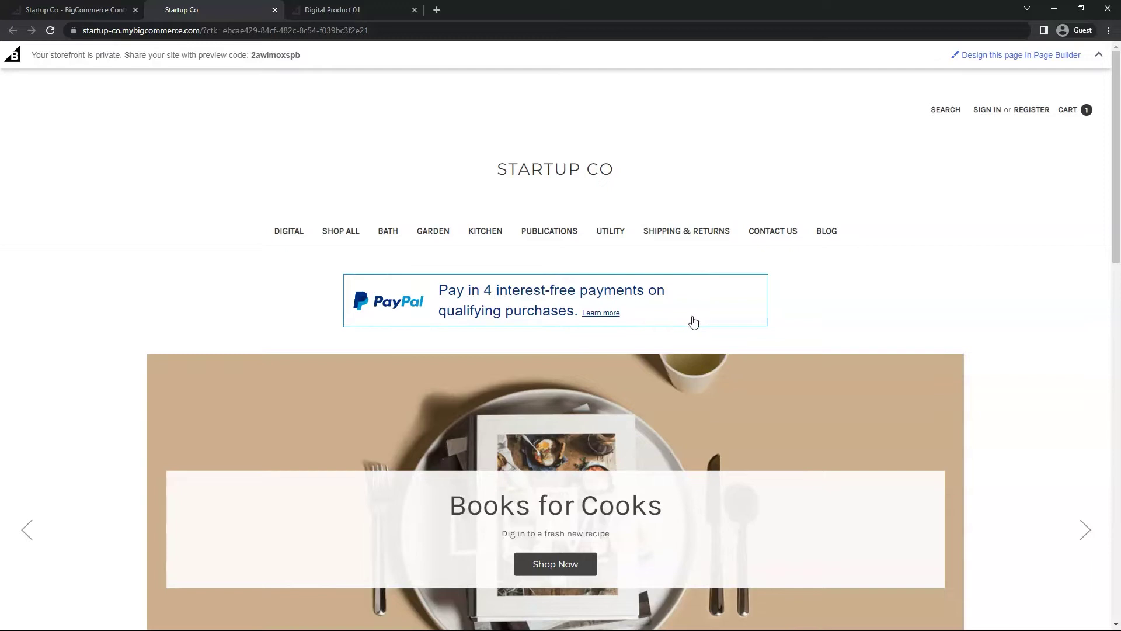
left_click(505, 318)
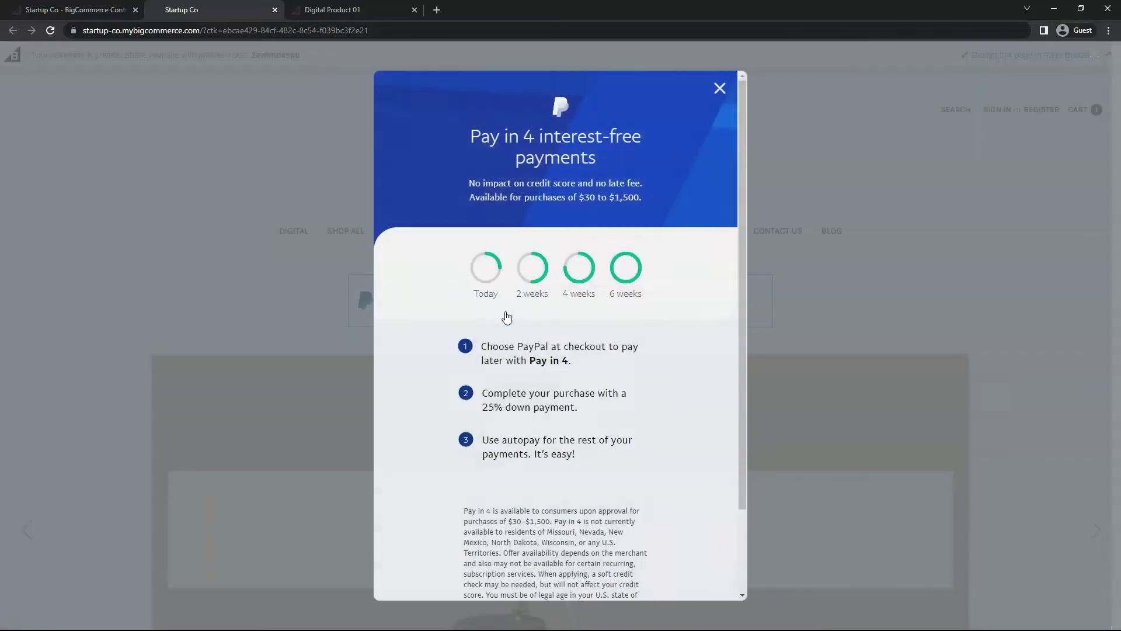
scroll(648, 377, "down", 2)
scroll(633, 368, "up", 2)
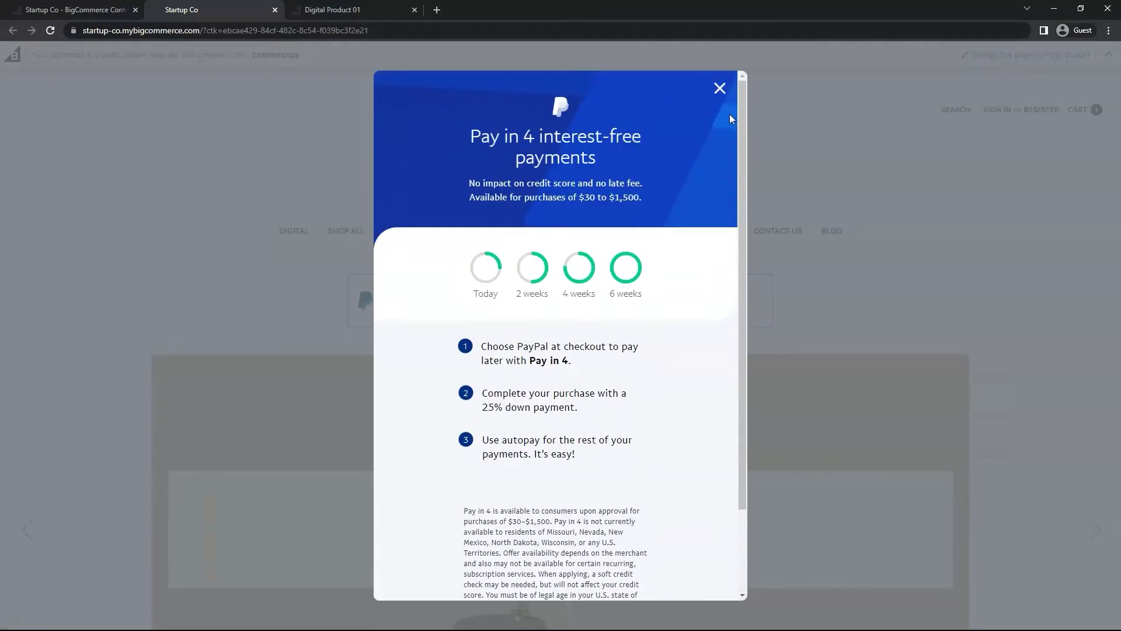
left_click(720, 88)
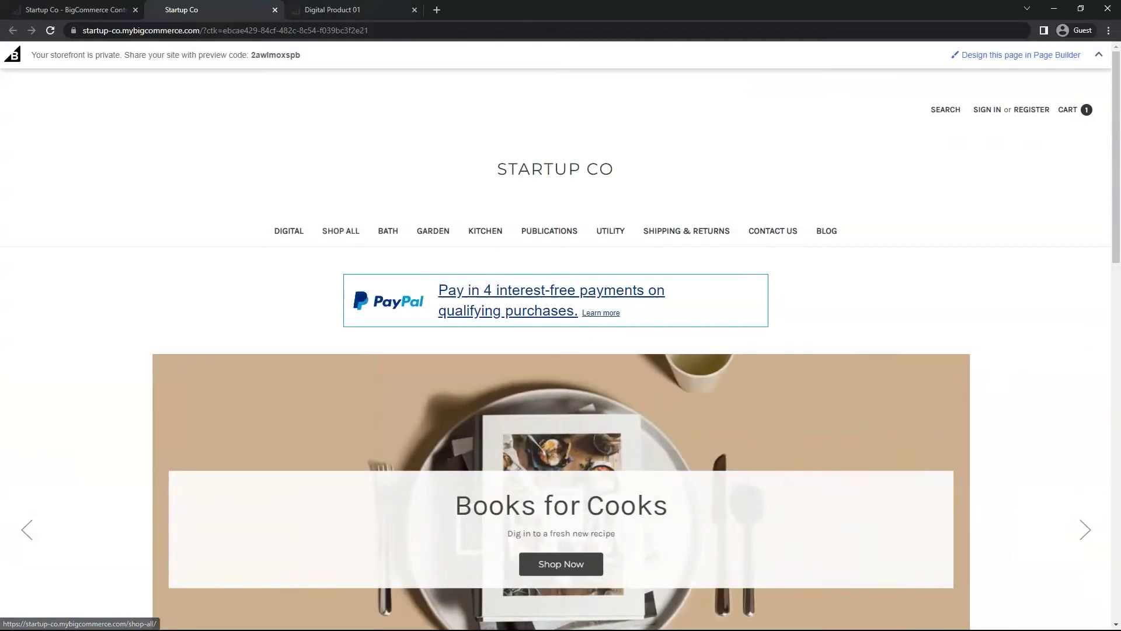
Reload Digital Product 01 and preview its $33.75 Pay in 4 banner under the $135.00 price
left_click(333, 9)
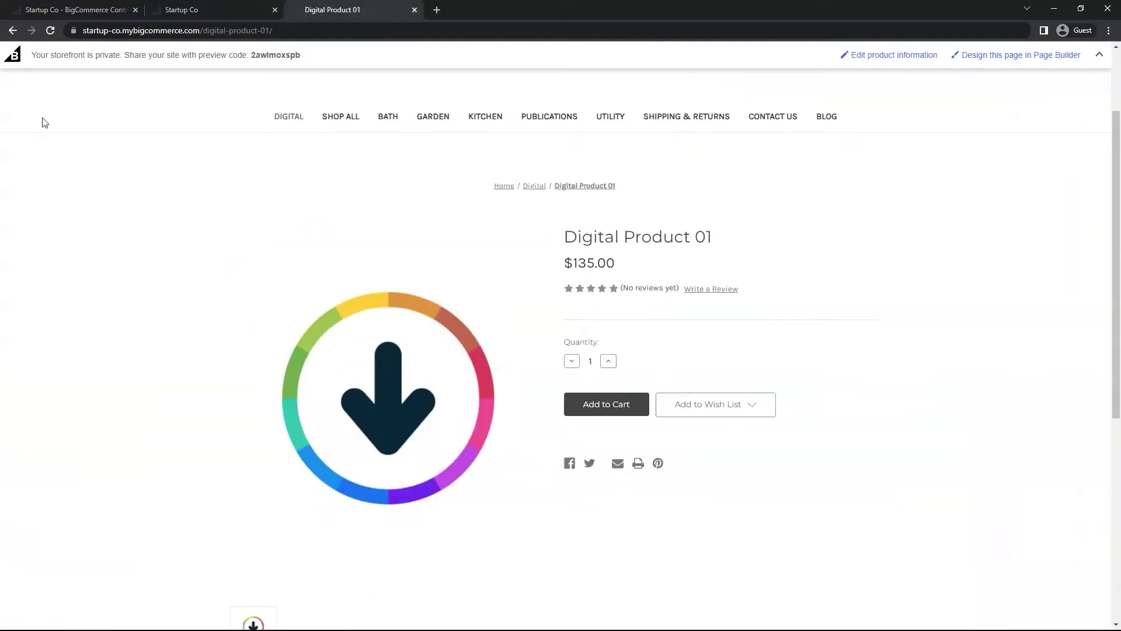
left_click(50, 33)
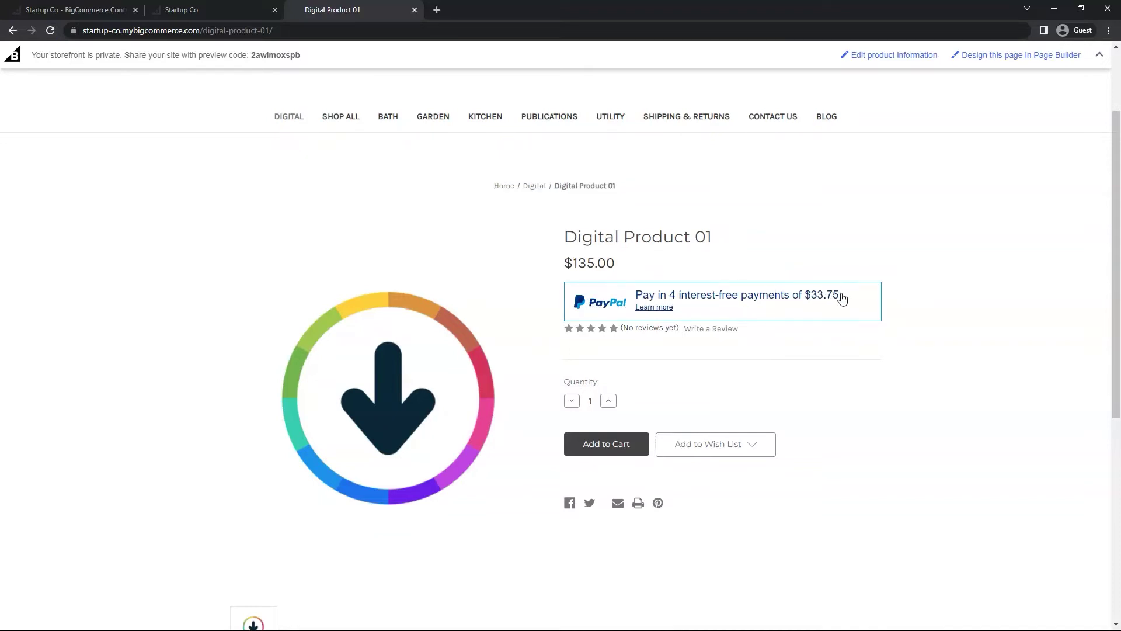
left_click(599, 310)
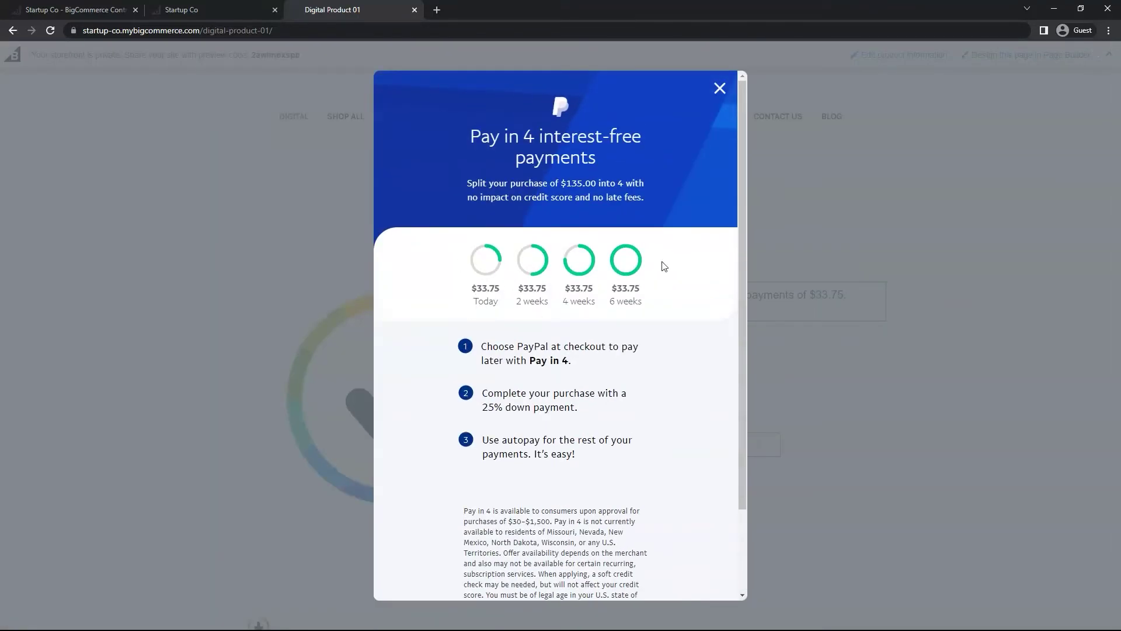
left_click(720, 89)
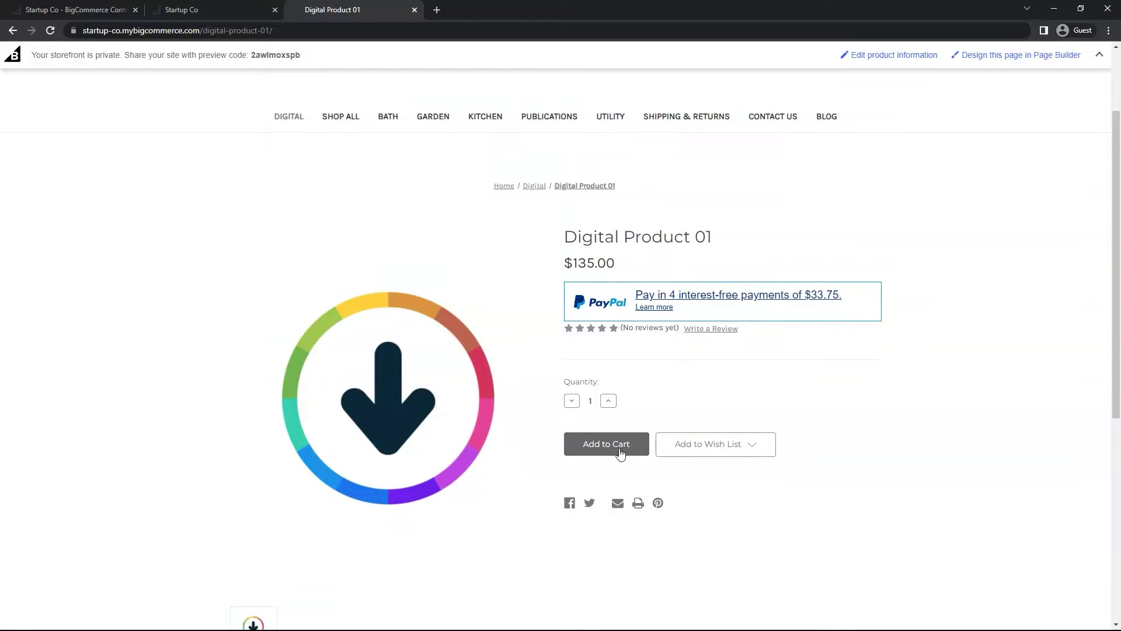
Add Digital Product 01 to the cart and preview its $67.50 Pay in 4 offer below the $270.00 total
left_click(620, 451)
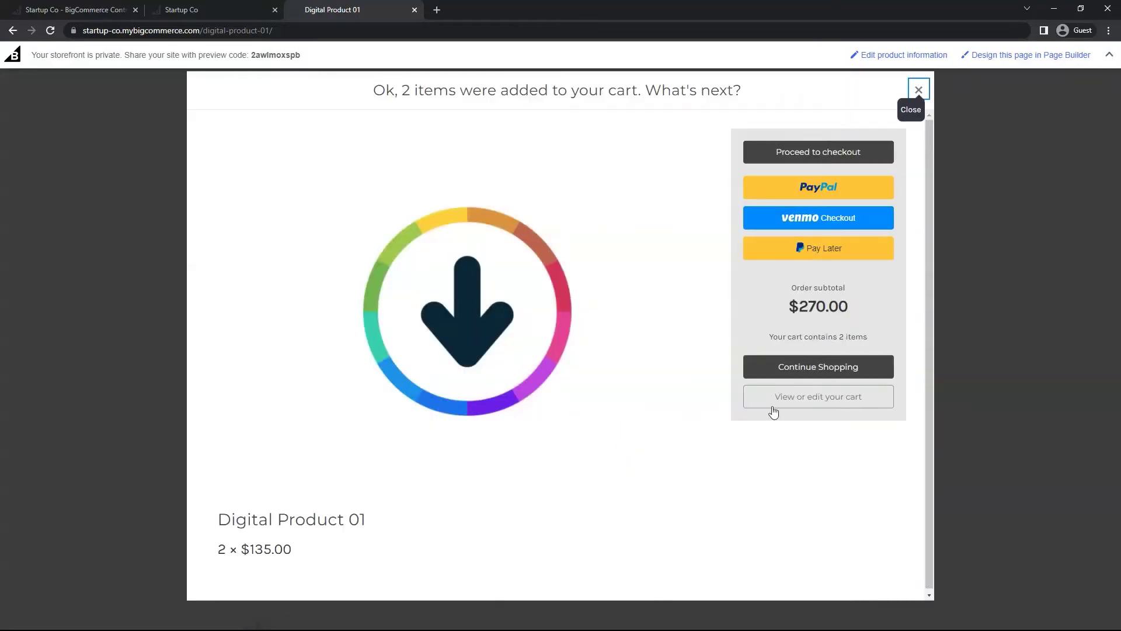
left_click(832, 402)
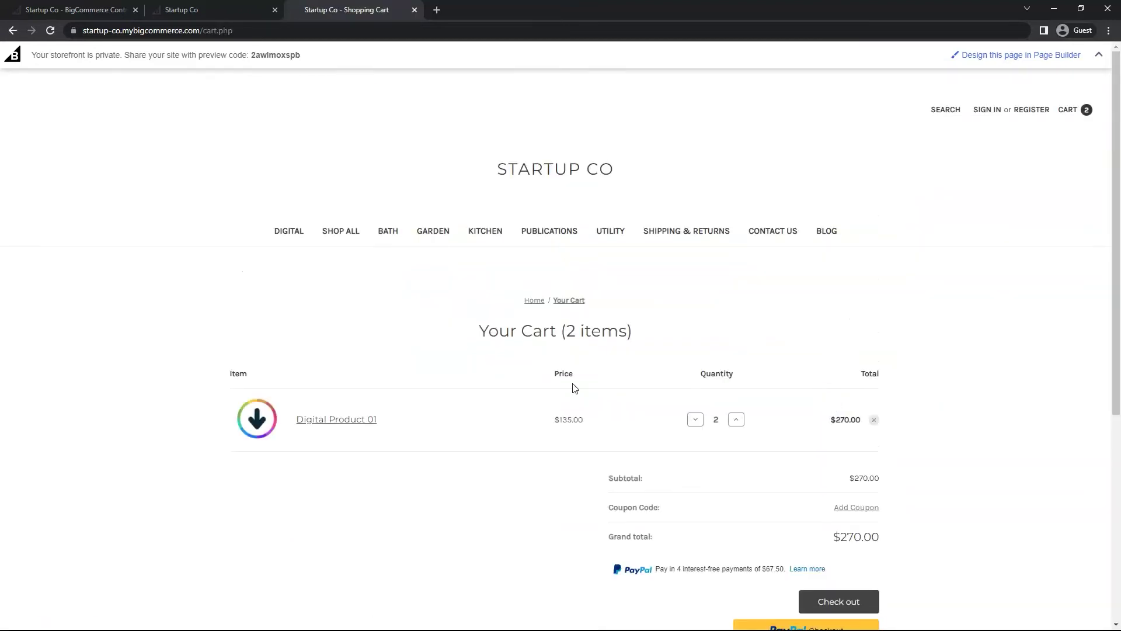
scroll(529, 333, "down", 5)
scroll(731, 395, "up", 3)
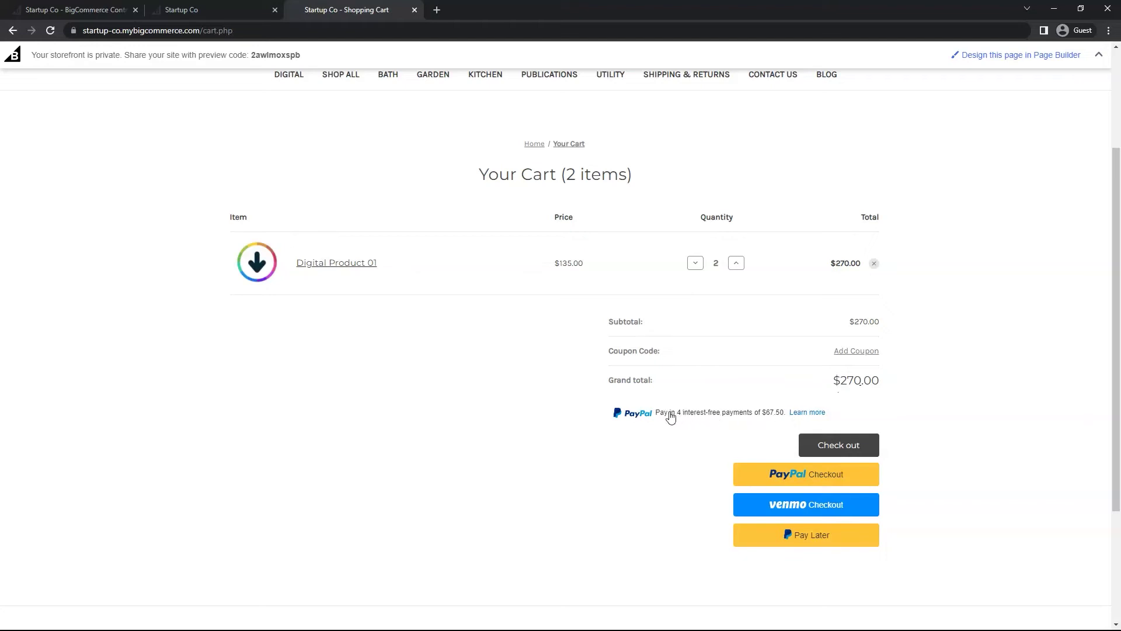
left_click(755, 413)
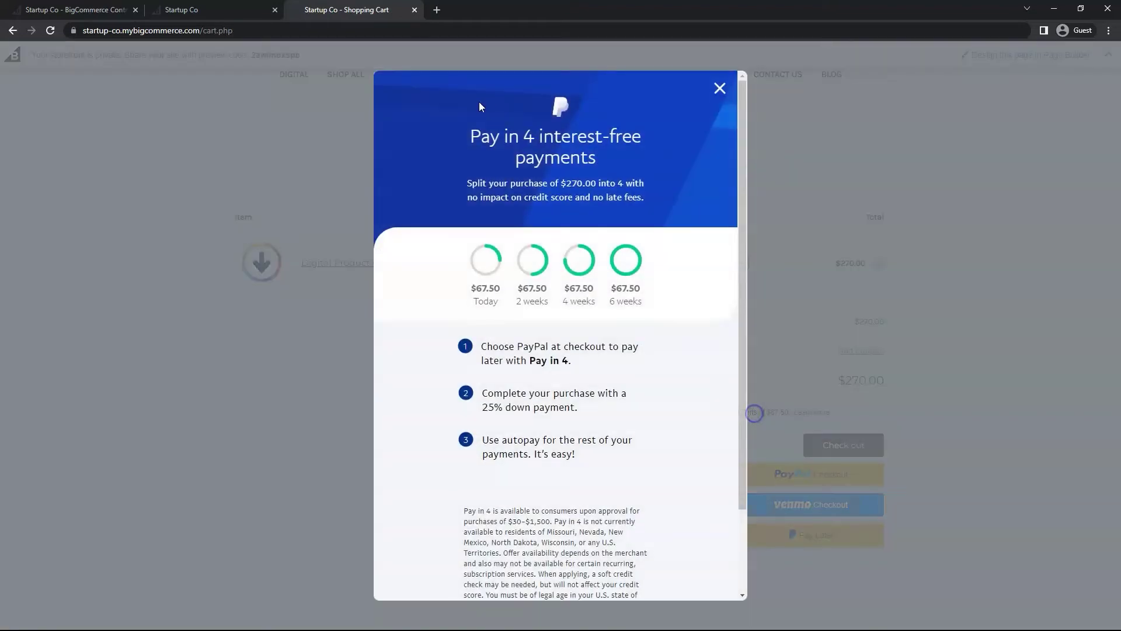
left_click(719, 89)
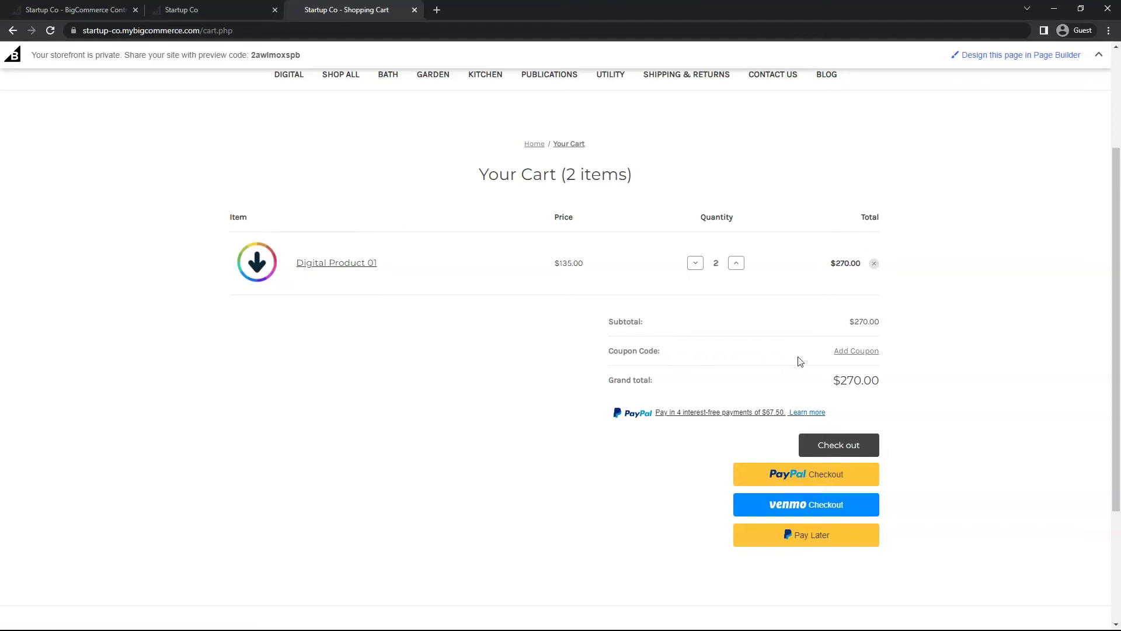
Return to the admin Payments page and scroll the Braintree Settings down to Pay Later Messaging
key("ctrl+w")
key("ctrl+w")
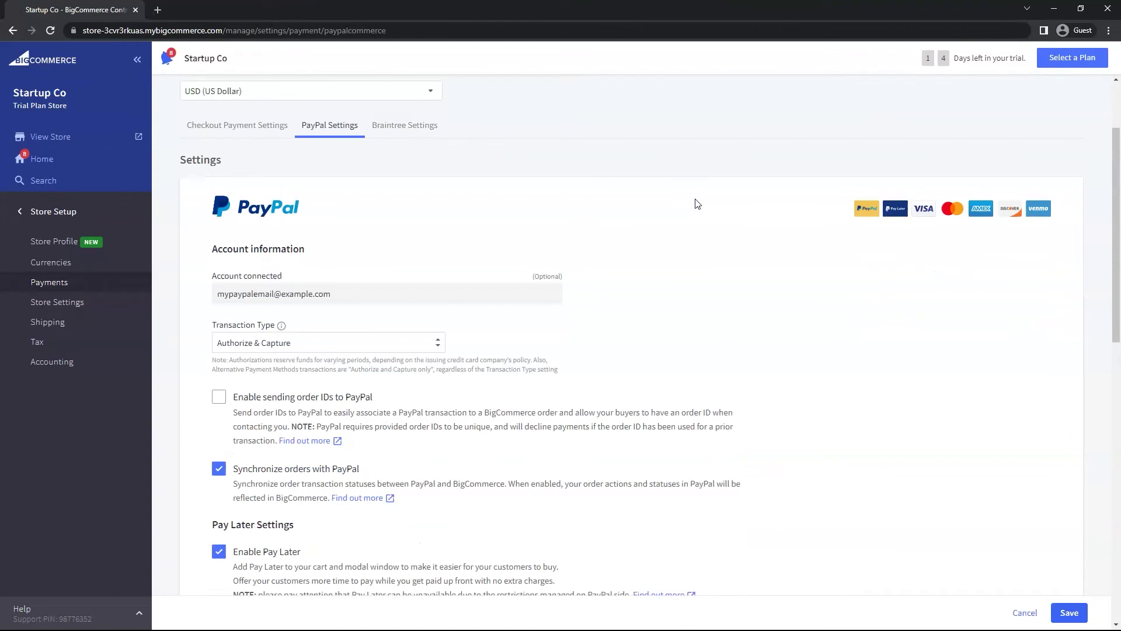
left_click(47, 283)
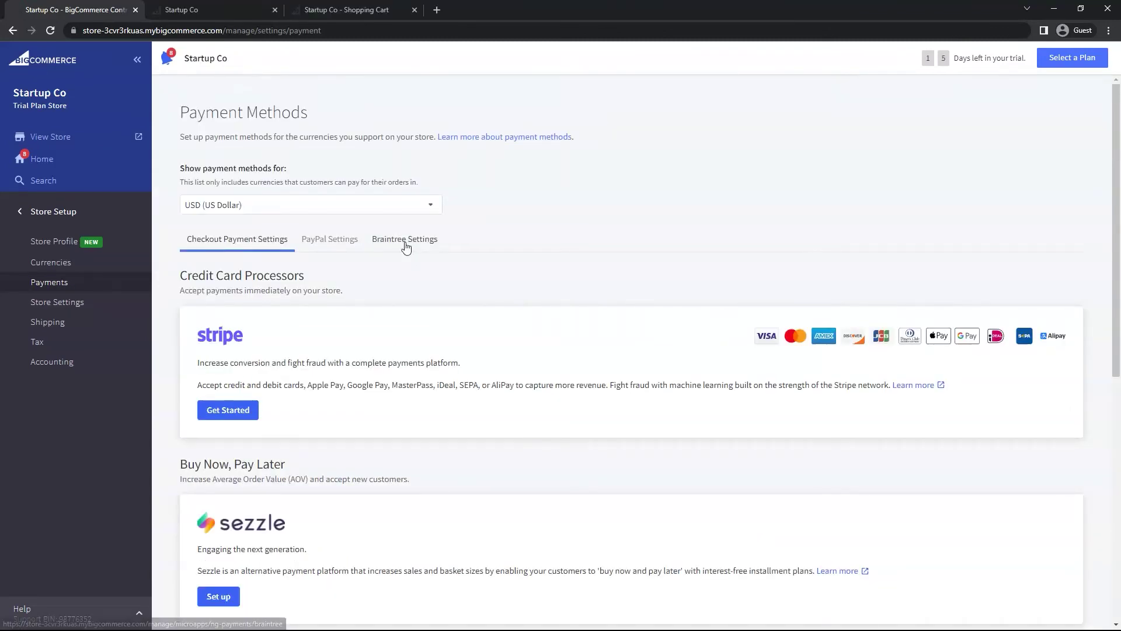
left_click(406, 245)
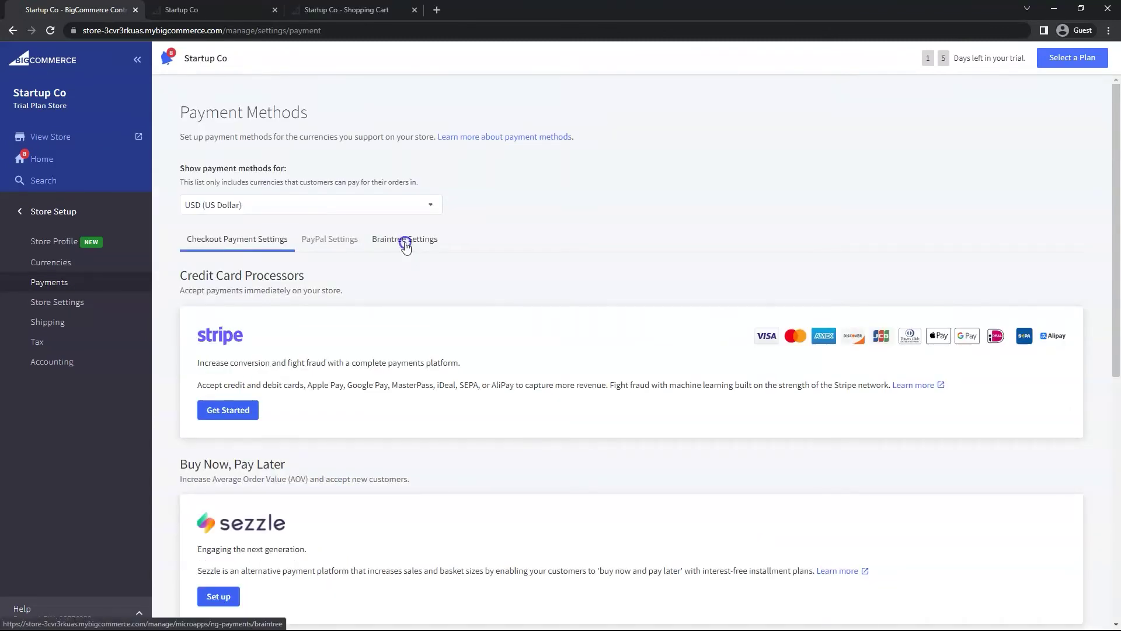
scroll(489, 230, "down", 8)
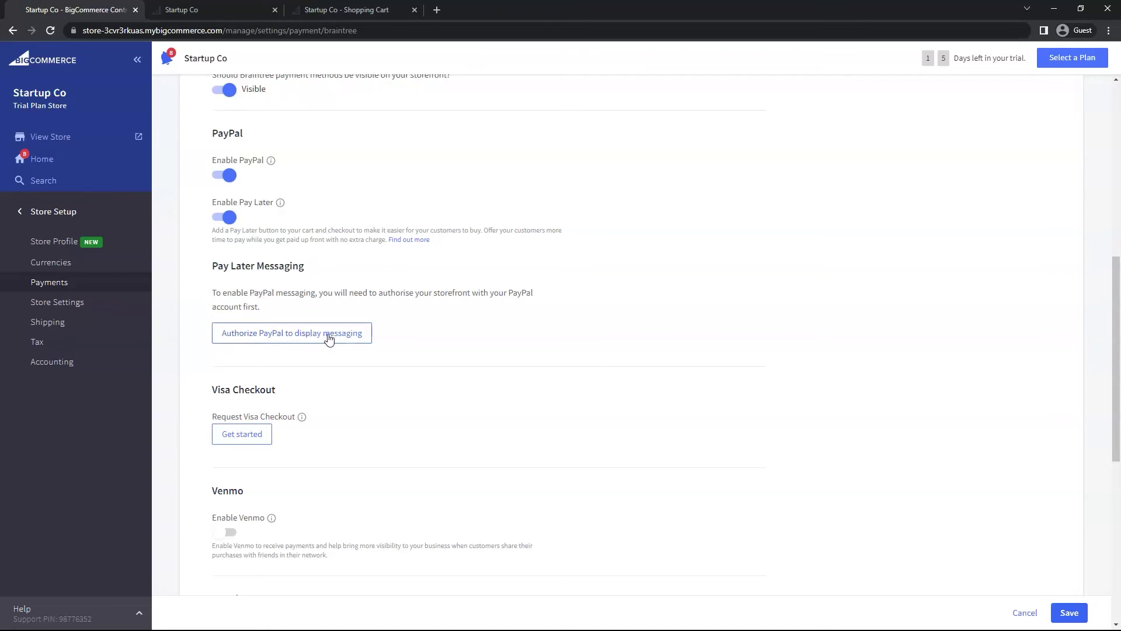
Authorize PayPal to display messaging, agree to connect, and return to BigCommerce
left_click(342, 333)
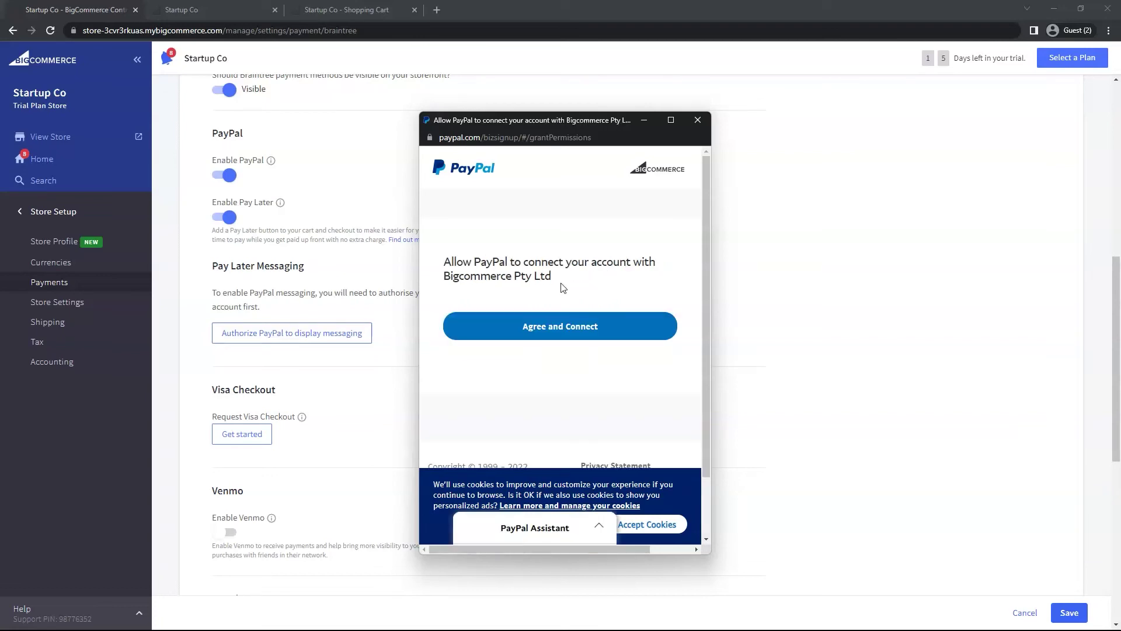
left_click(605, 327)
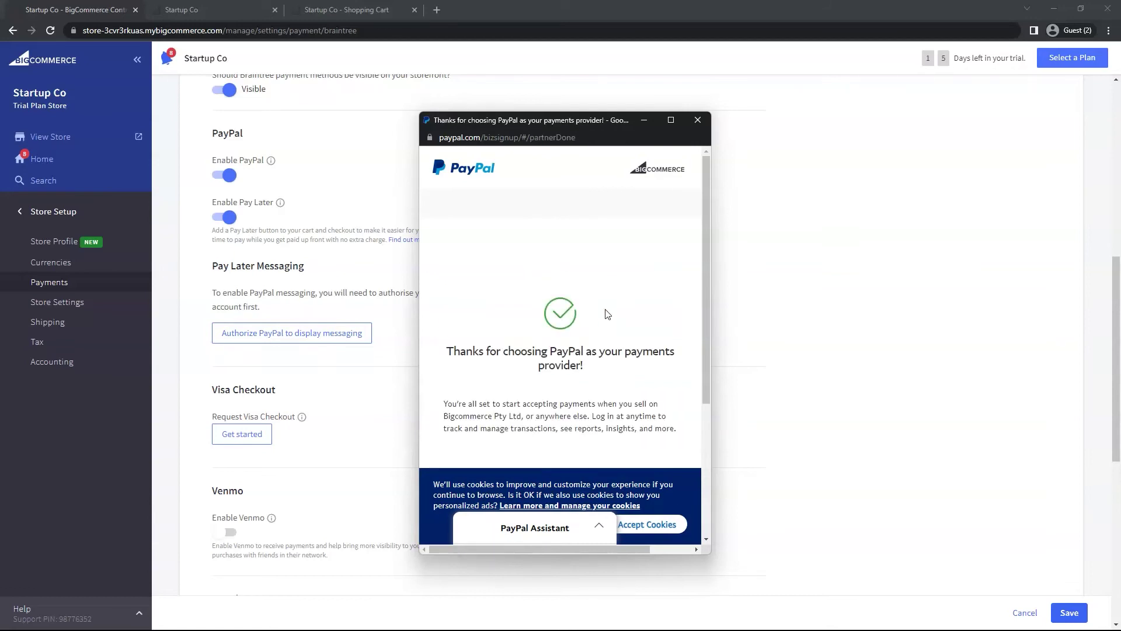
scroll(605, 318, "down", 2)
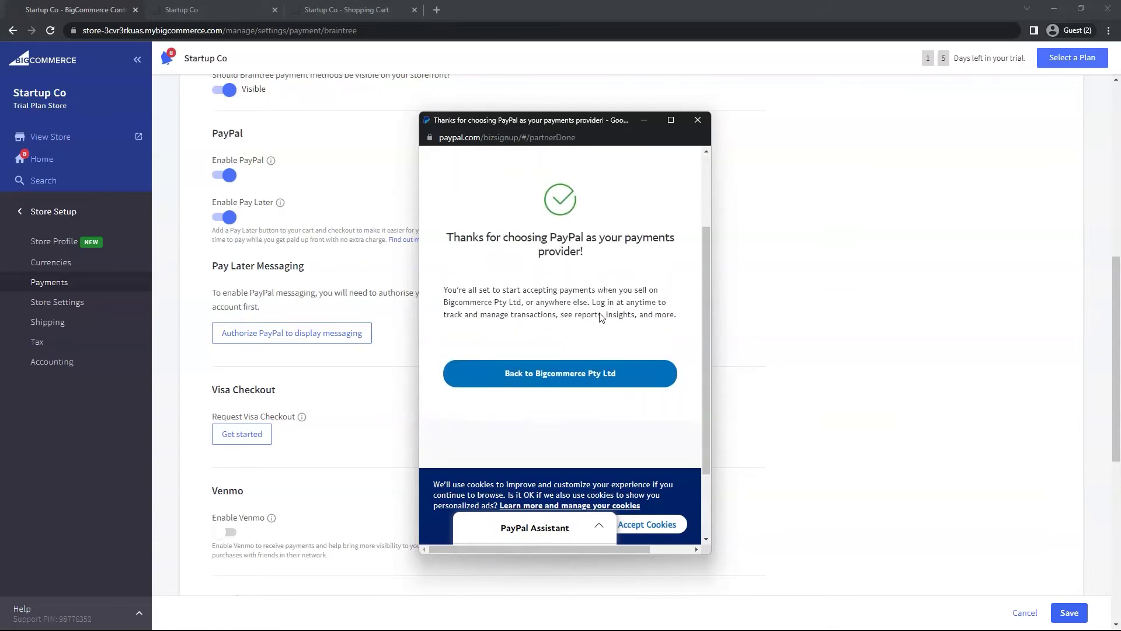
left_click(561, 374)
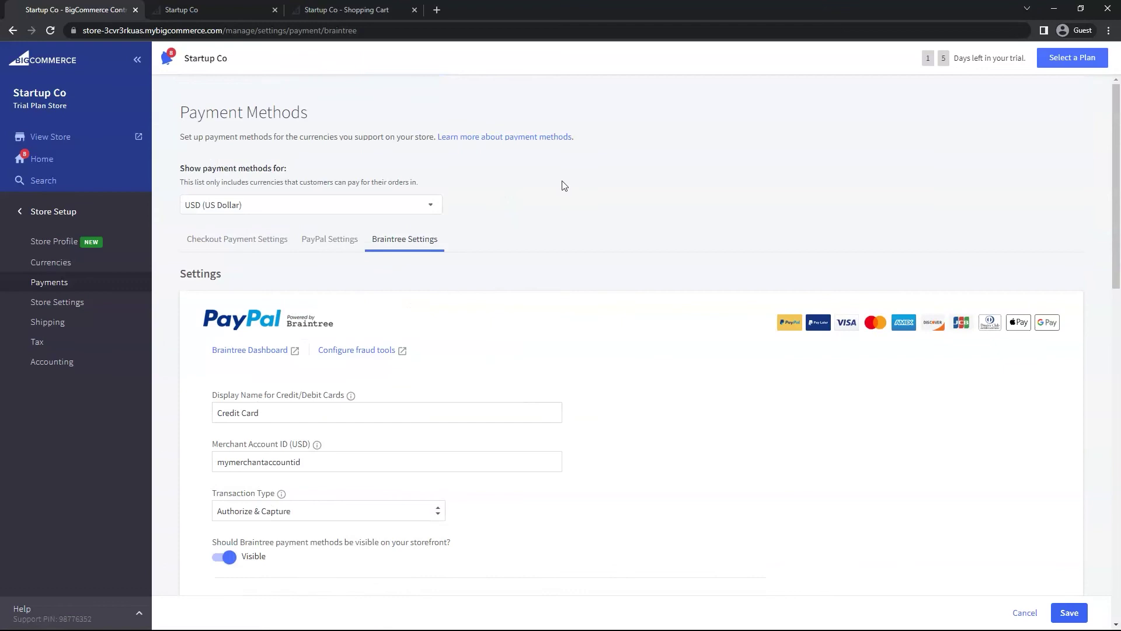
Tick Braintree messaging for cart below totals, home page bottom header and product price, then save
scroll(563, 186, "down", 8)
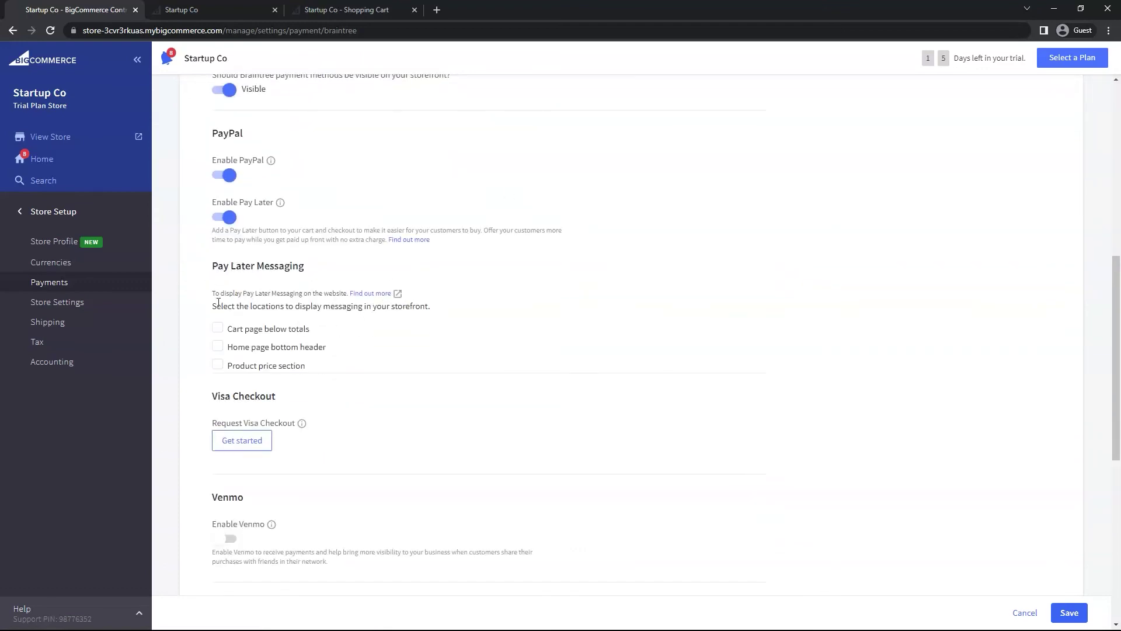
left_click(217, 327)
left_click(218, 346)
left_click(217, 364)
left_click(1071, 612)
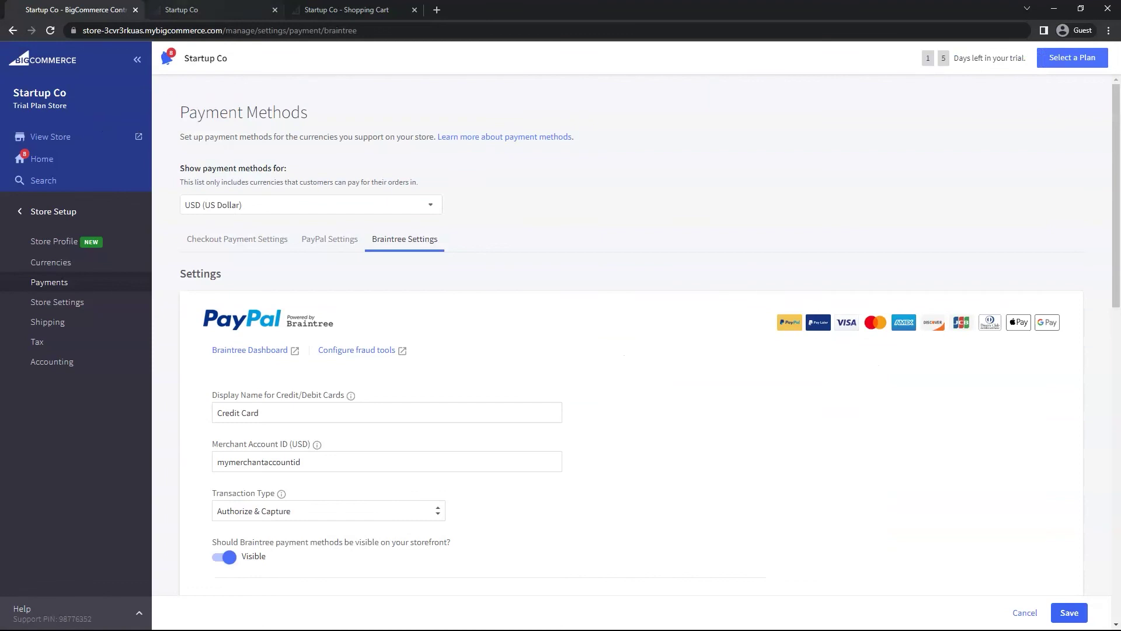
Check the Pay in 4 banner on the storefront home page, then return to the shopping cart
left_click(181, 9)
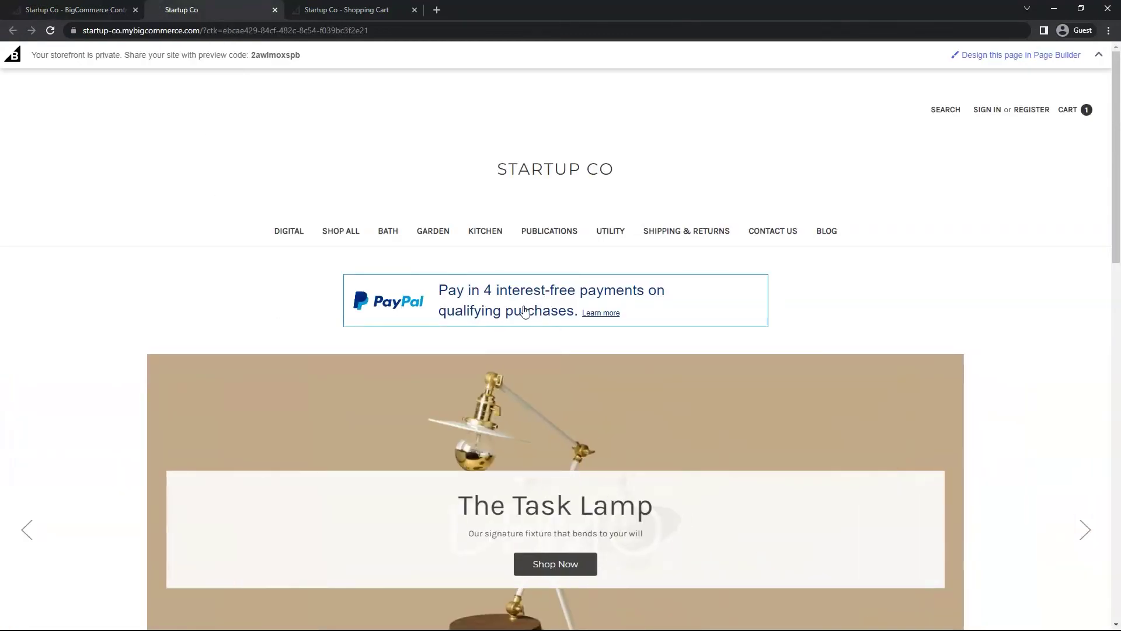
left_click(346, 10)
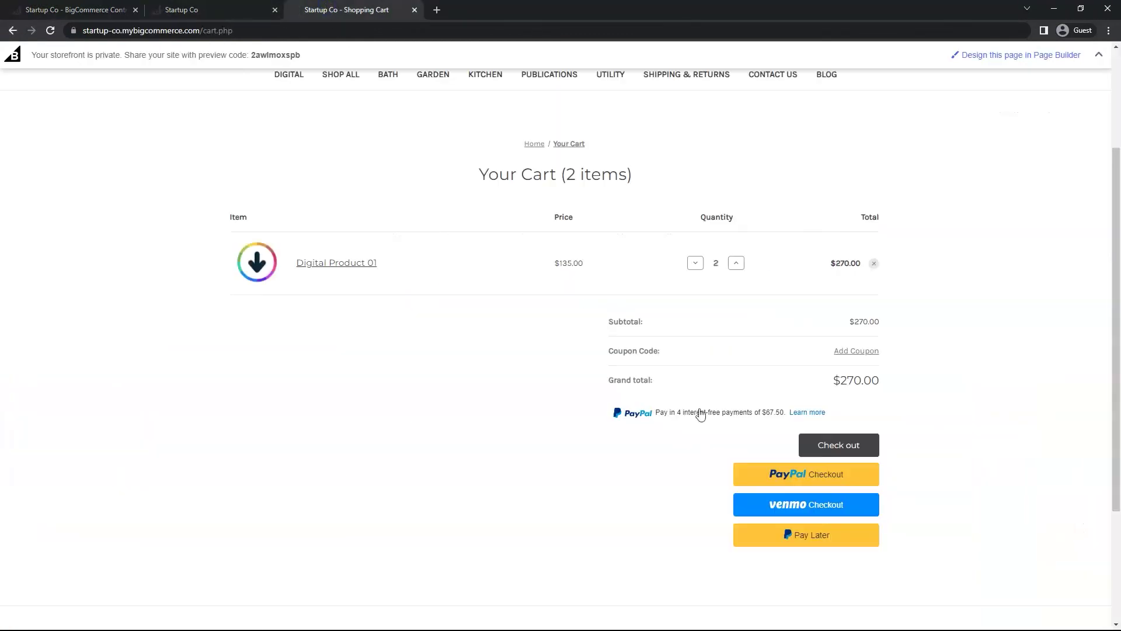